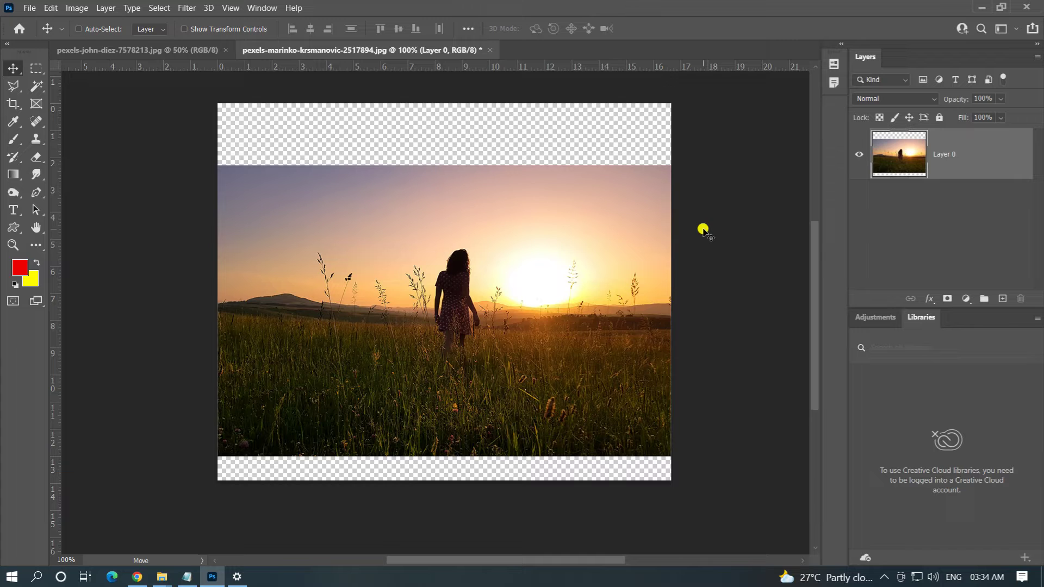
{"action": "key", "text": "ctrl+t"}
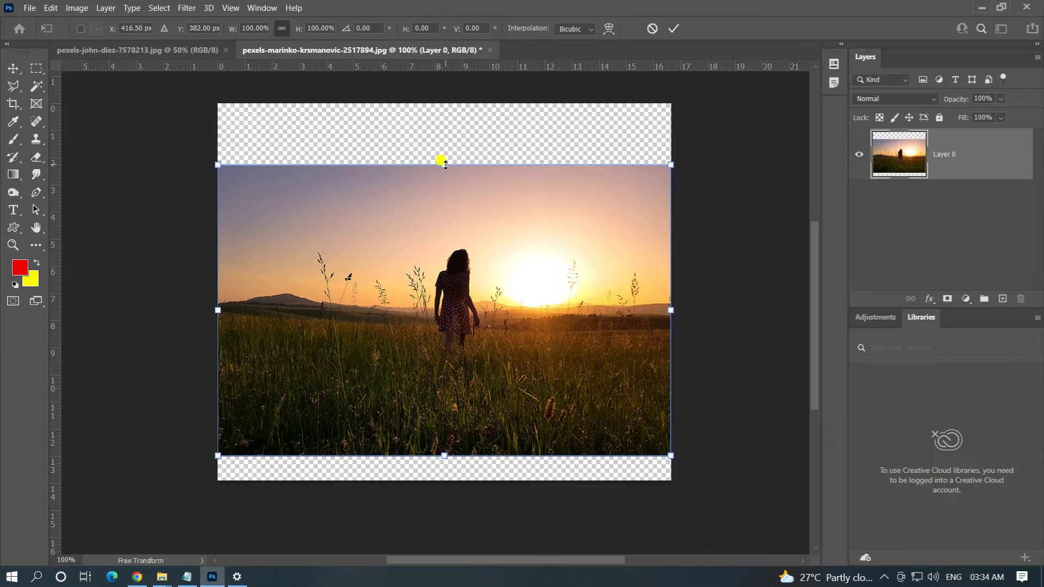
{"action": "left_click_drag", "start_coordinate": [456, 154], "coordinate": [452, 100]}
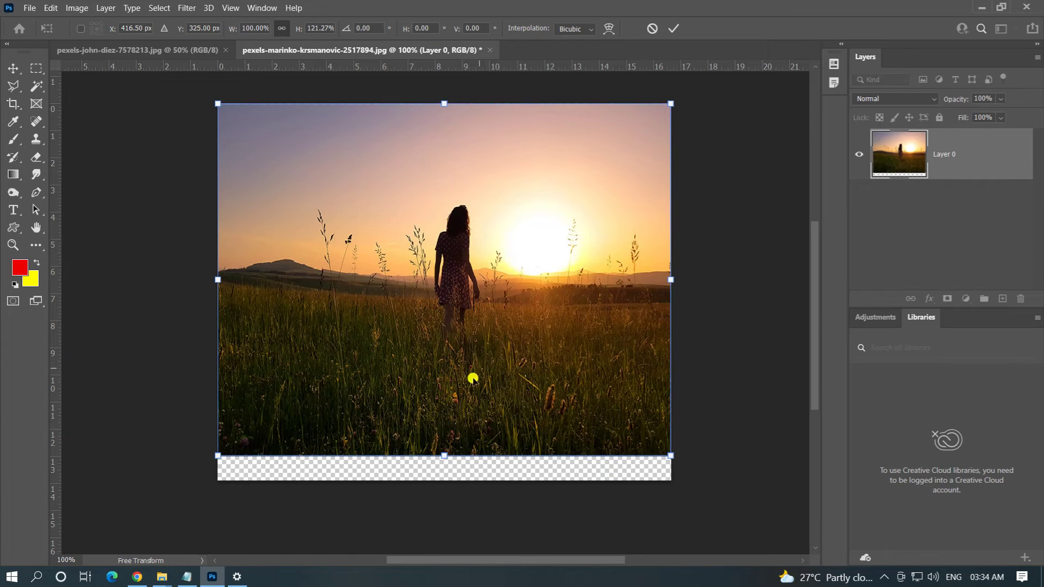
{"action": "left_click_drag", "start_coordinate": [434, 456], "coordinate": [434, 481]}
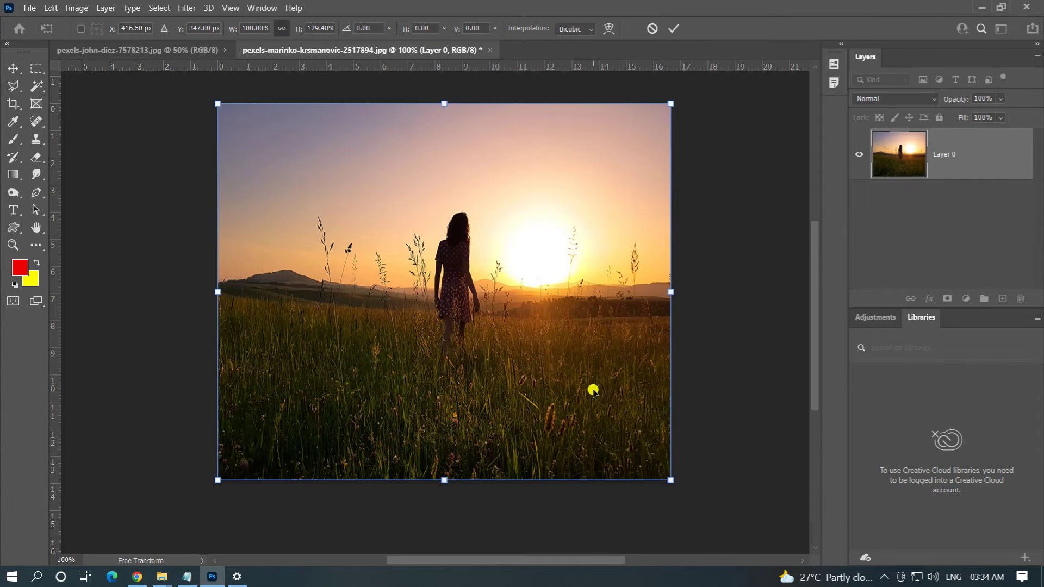
{"action": "key", "text": "Return"}
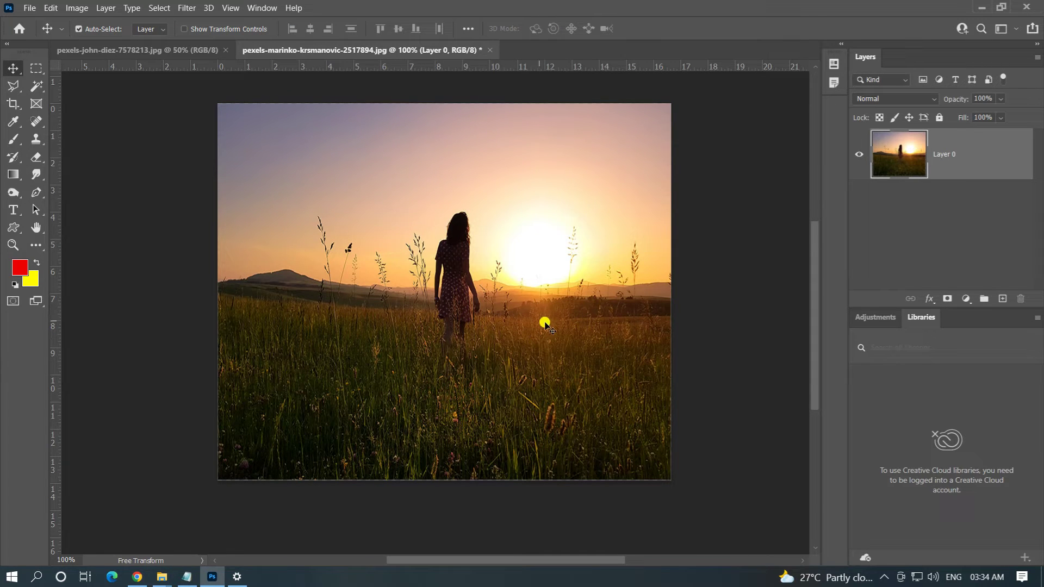
{"action": "key", "text": "ctrl"}
{"action": "key", "text": "Escape"}
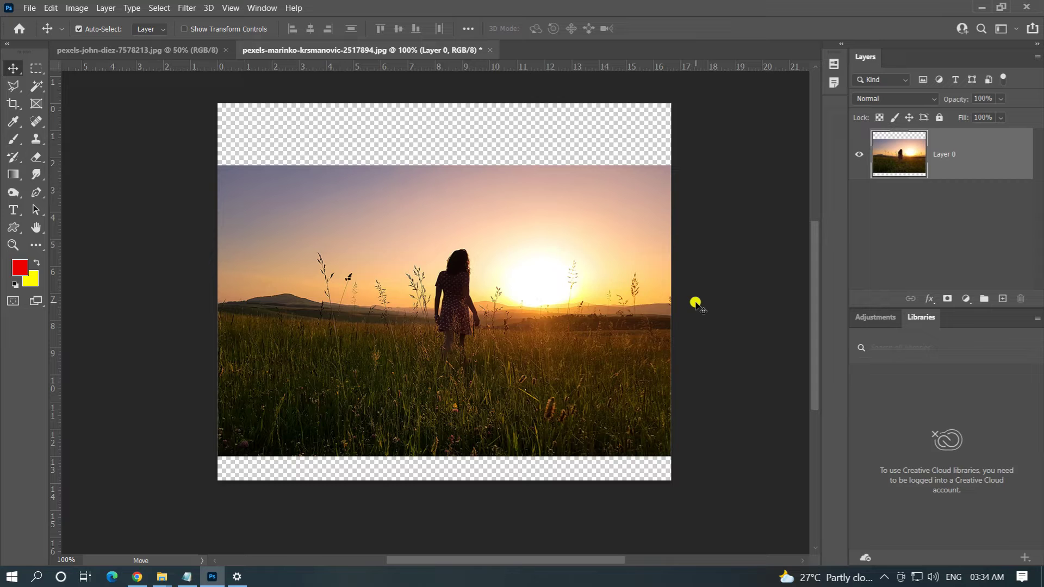
Step: With the Rectangular Marquee, select the transparent top band plus a strip of sky
{"action": "left_click", "coordinate": [37, 68]}
{"action": "left_click", "coordinate": [99, 69]}
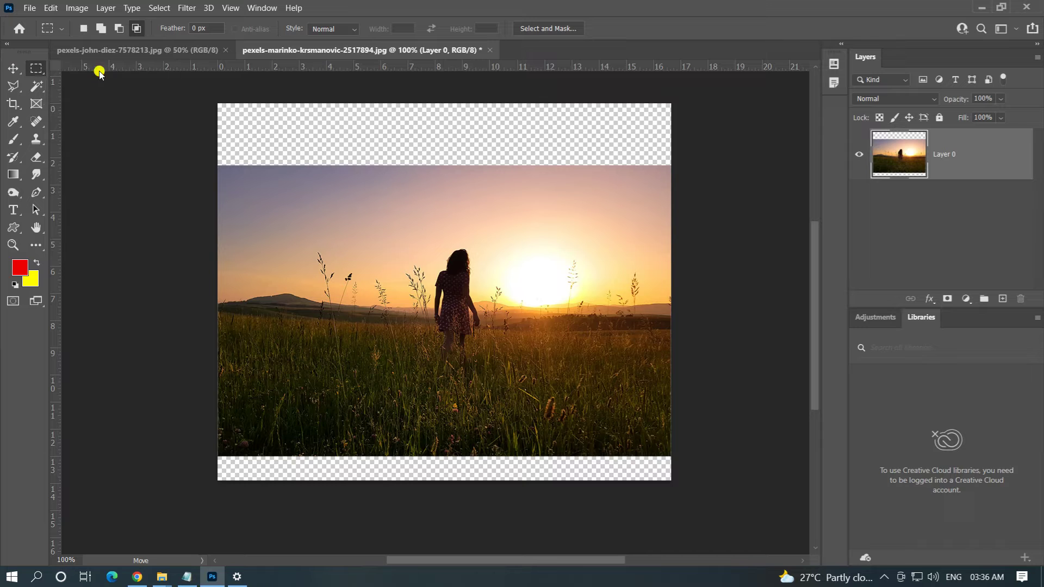
{"action": "left_click_drag", "start_coordinate": [207, 90], "coordinate": [614, 186]}
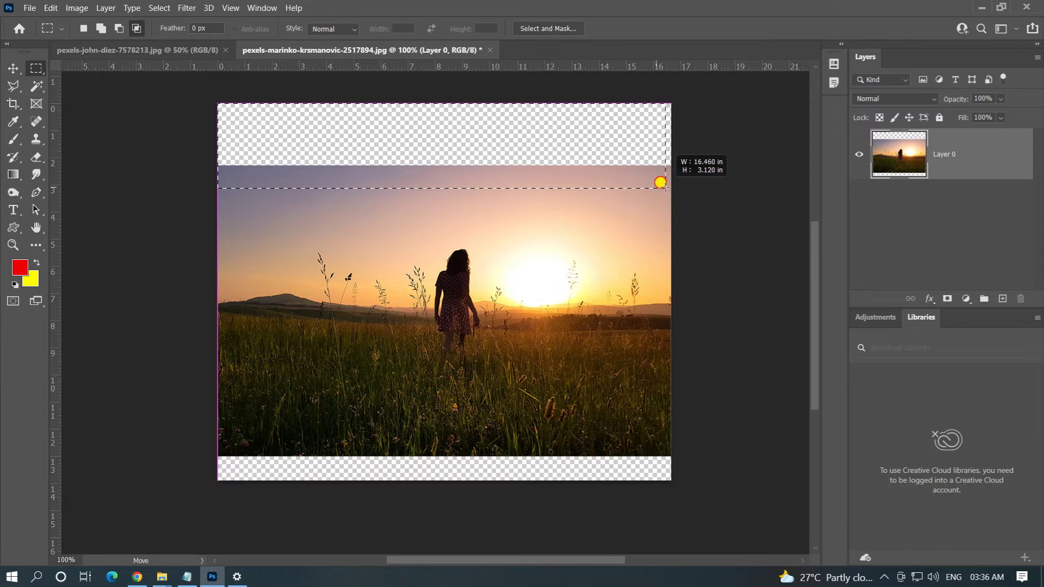
{"action": "left_click_drag", "start_coordinate": [614, 186], "coordinate": [677, 188]}
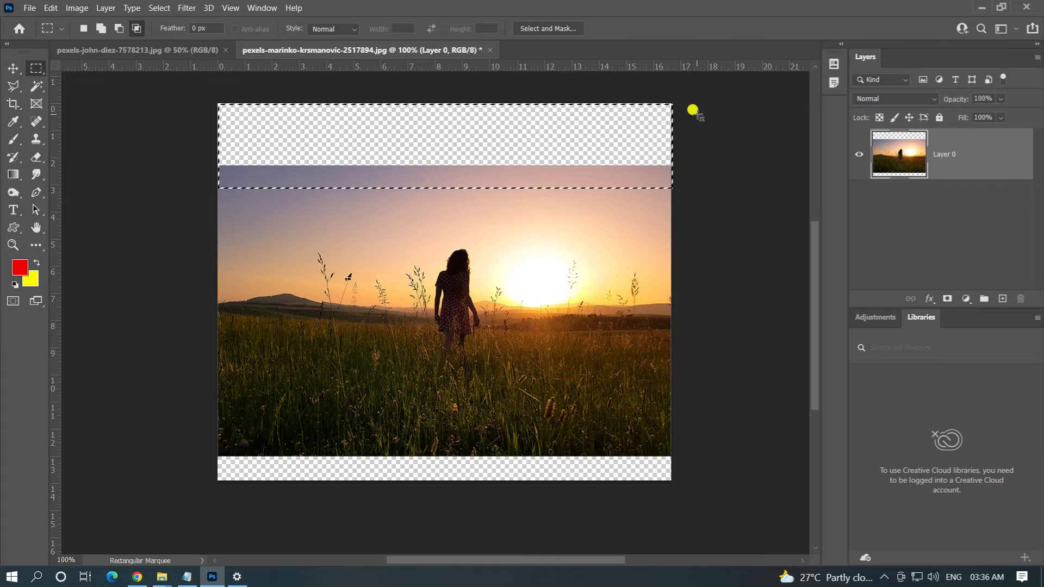
Step: Fill the selection with Content-Aware contents via Edit > Fill, then deselect
{"action": "left_click", "coordinate": [48, 8]}
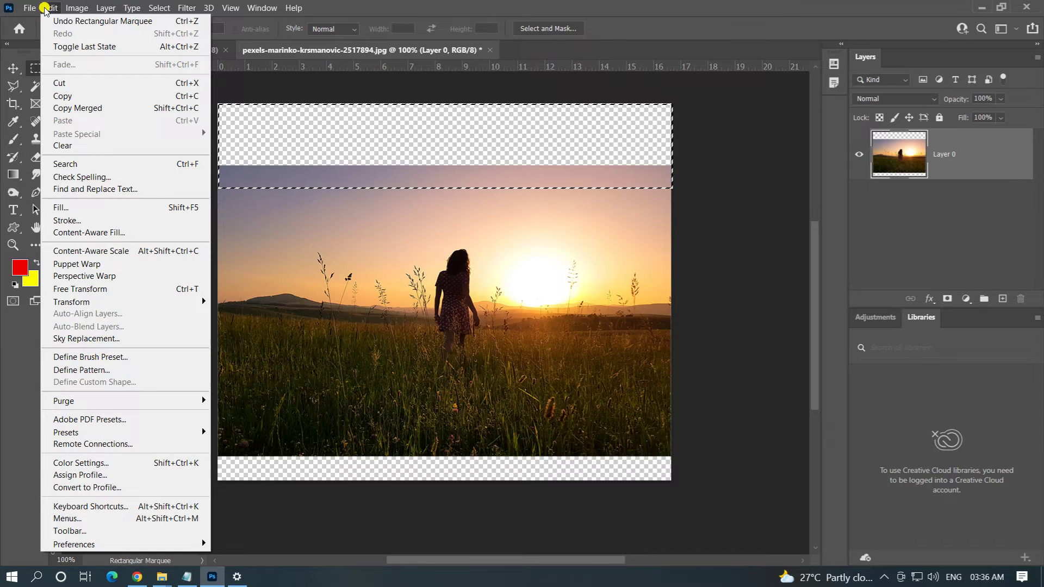
{"action": "left_click", "coordinate": [97, 211]}
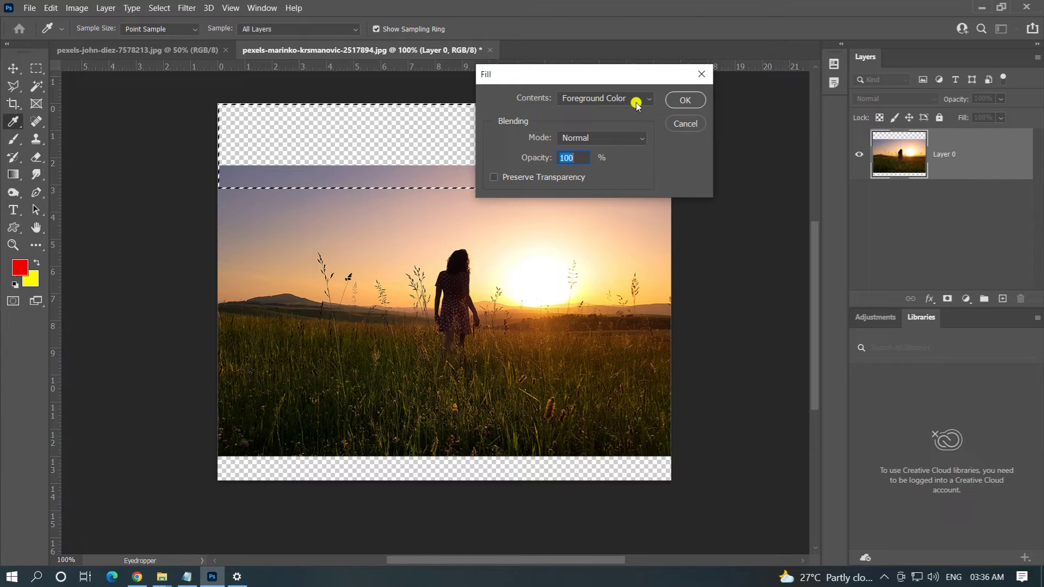
{"action": "left_click", "coordinate": [650, 100]}
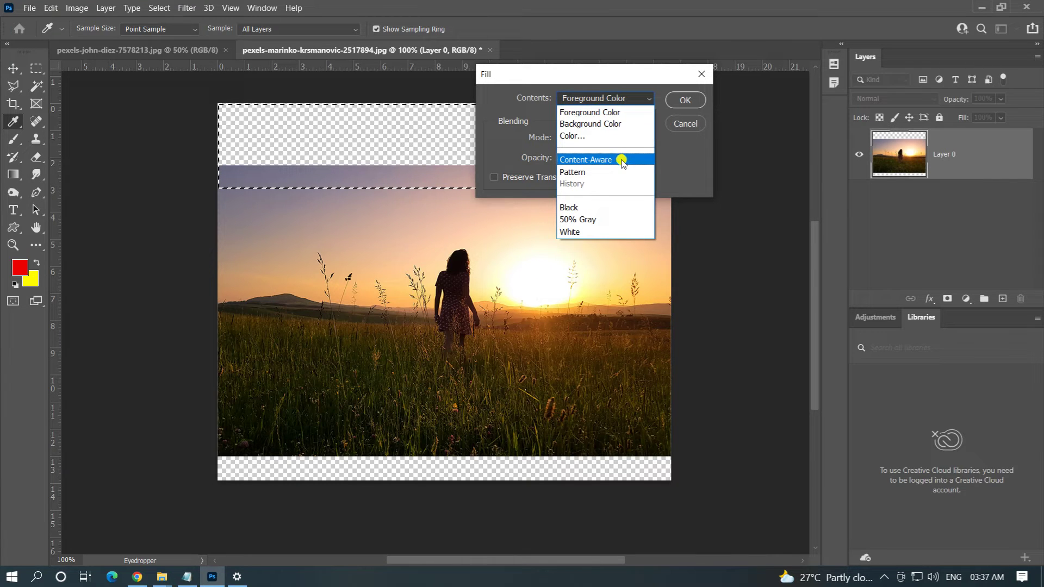
{"action": "left_click", "coordinate": [621, 159]}
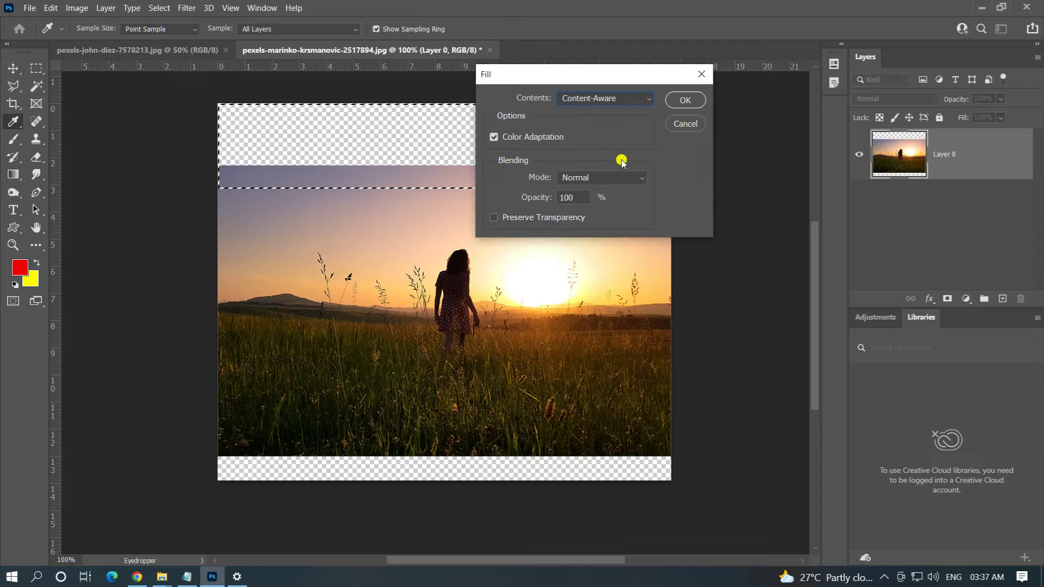
{"action": "left_click", "coordinate": [684, 98]}
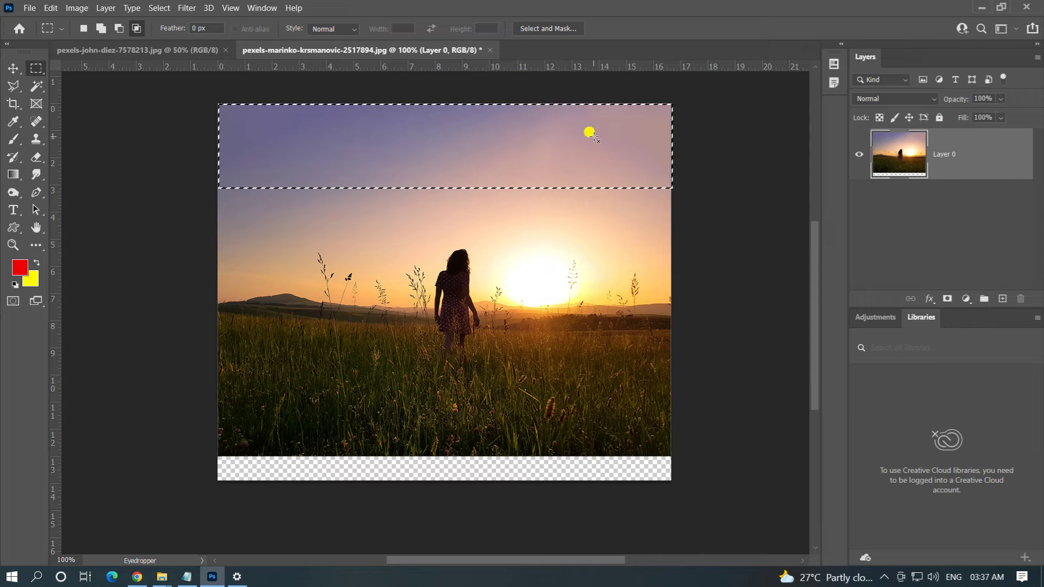
{"action": "key", "text": "ctrl+d"}
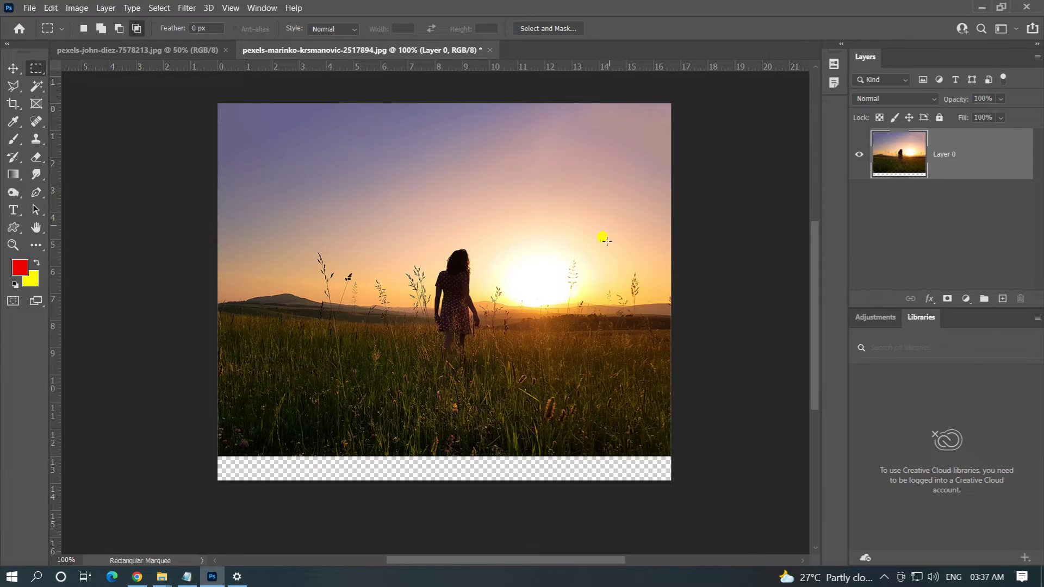
{"action": "scroll", "coordinate": [605, 239], "scroll_direction": "down", "scroll_amount": 1}
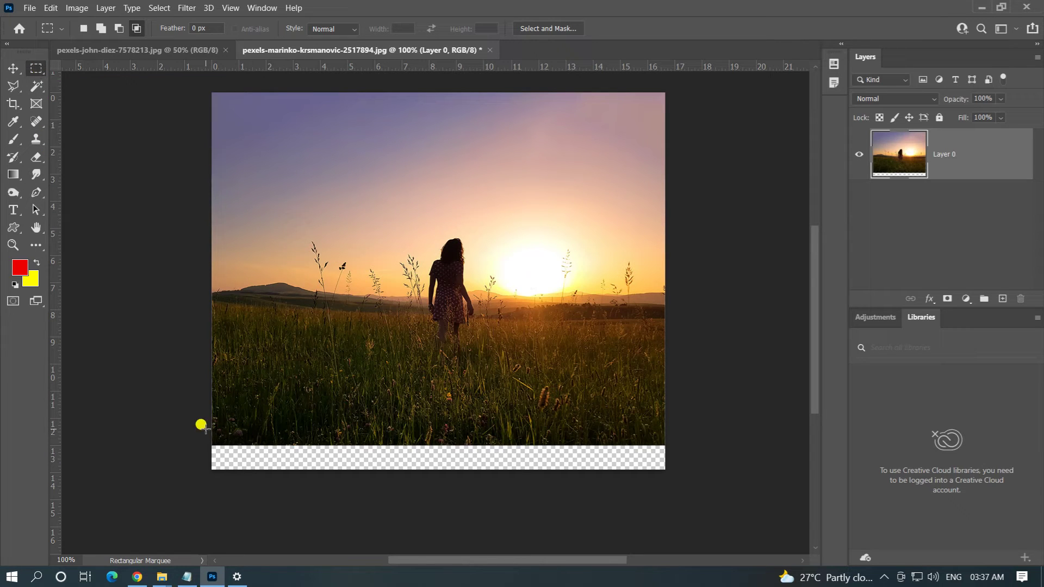
Step: Marquee-select the bottom band plus some grass, Content-Aware fill it, then deselect
{"action": "left_click_drag", "start_coordinate": [206, 430], "coordinate": [659, 479]}
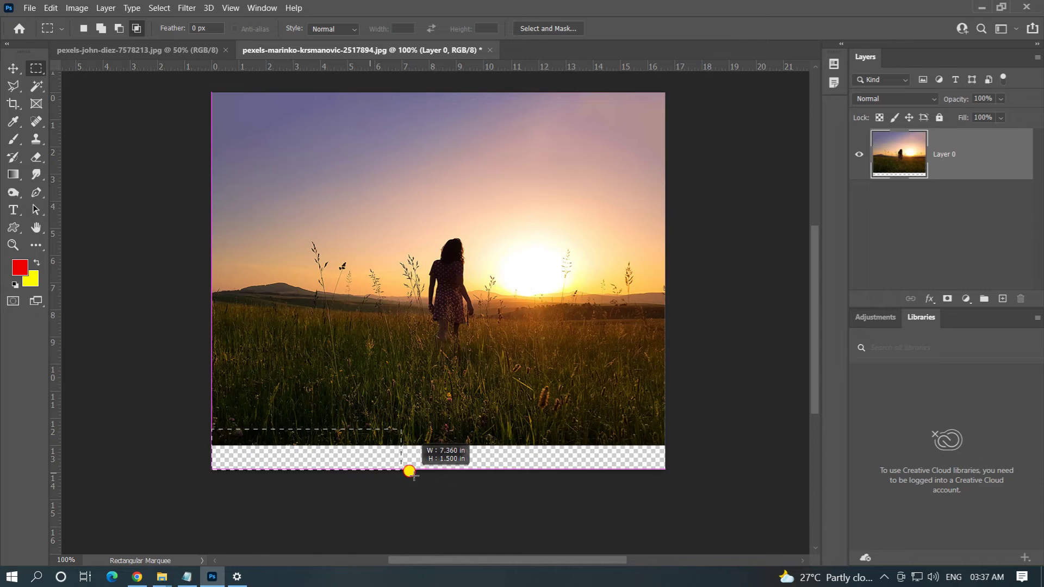
{"action": "left_click_drag", "start_coordinate": [655, 476], "coordinate": [694, 476]}
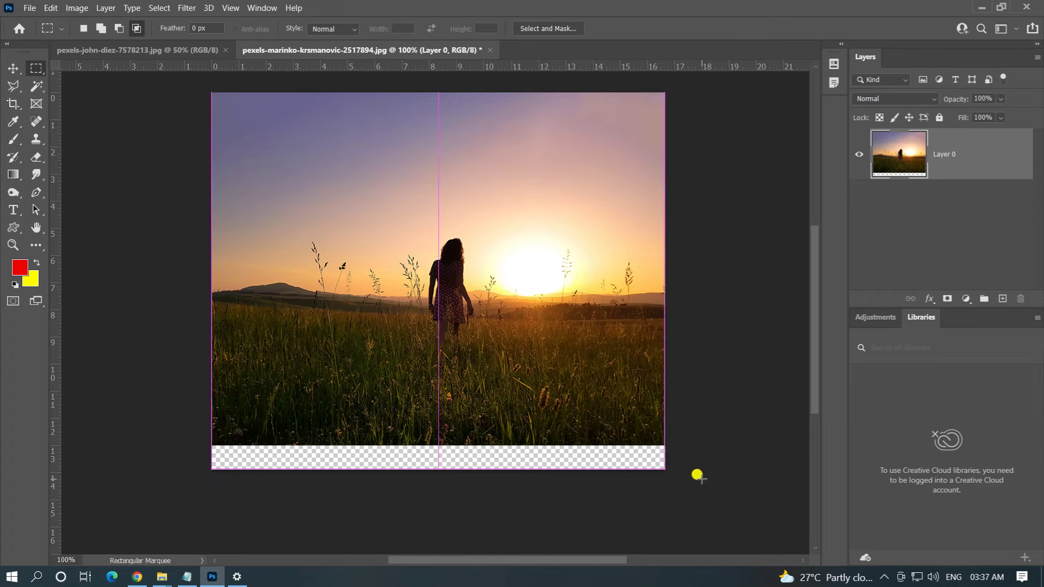
{"action": "left_click", "coordinate": [50, 7]}
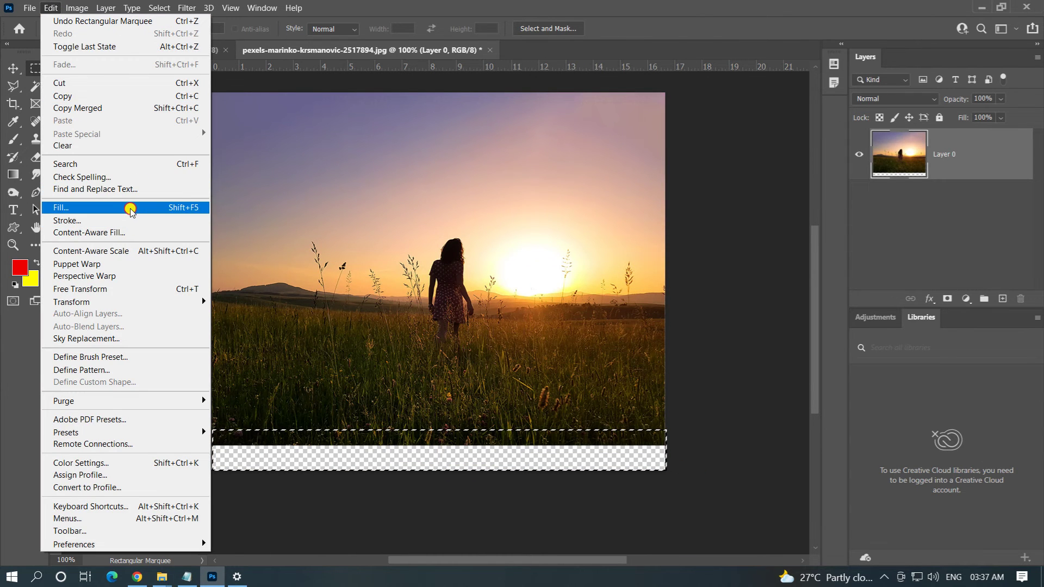
{"action": "left_click", "coordinate": [133, 207]}
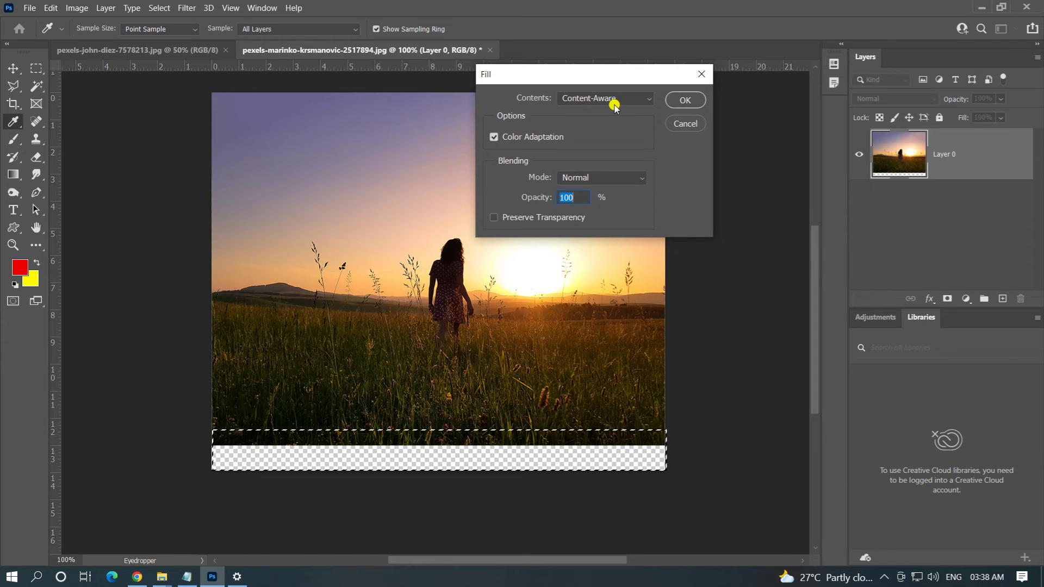
{"action": "left_click", "coordinate": [685, 100]}
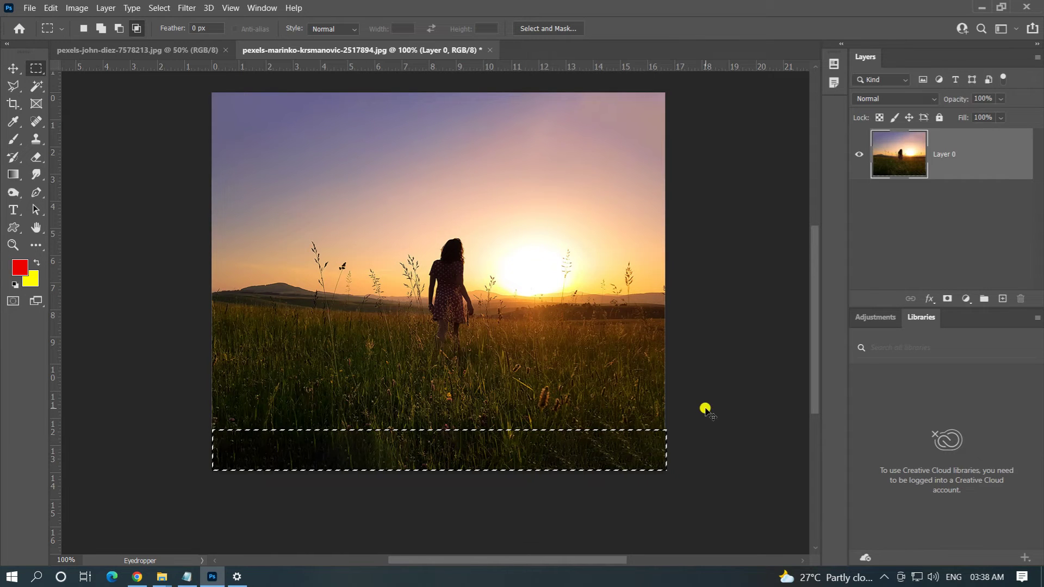
{"action": "left_click", "coordinate": [544, 264]}
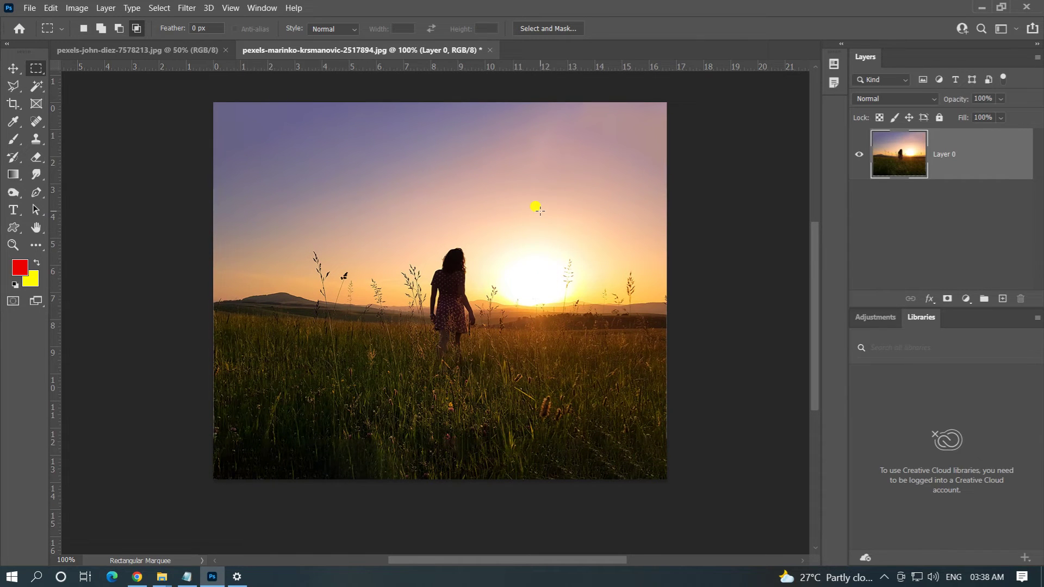